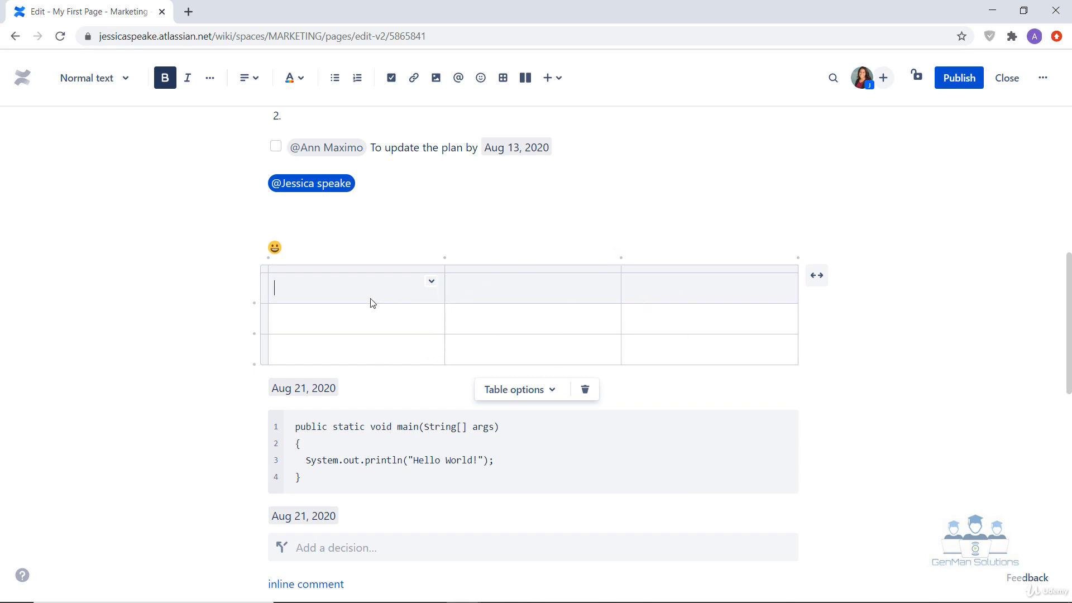
Step: Insert a new table in the empty line directly below the existing table, using the /table command
left_click(810, 361)
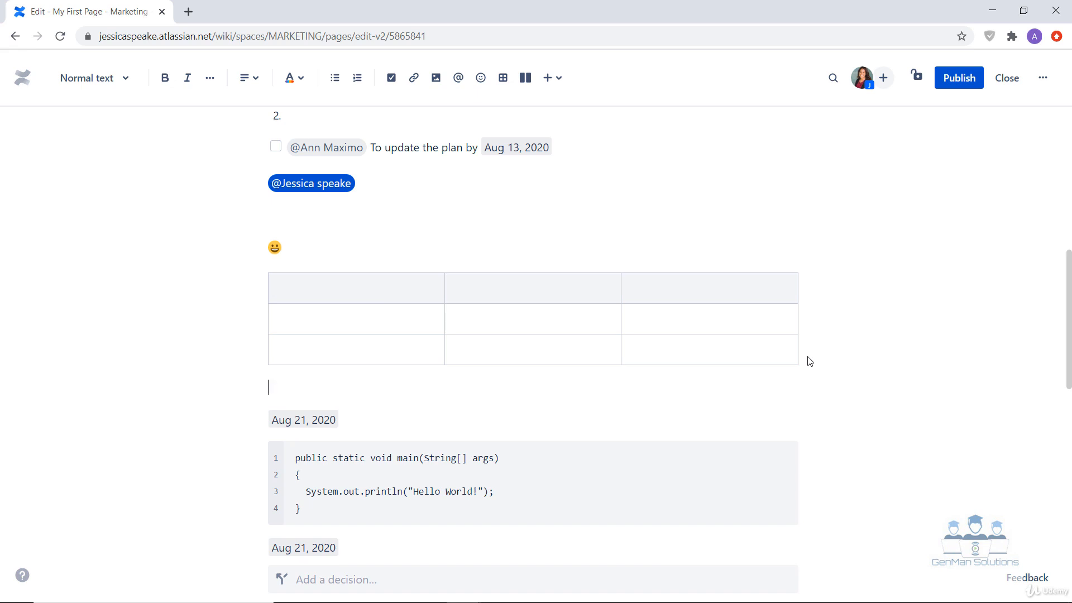
type("/tabl")
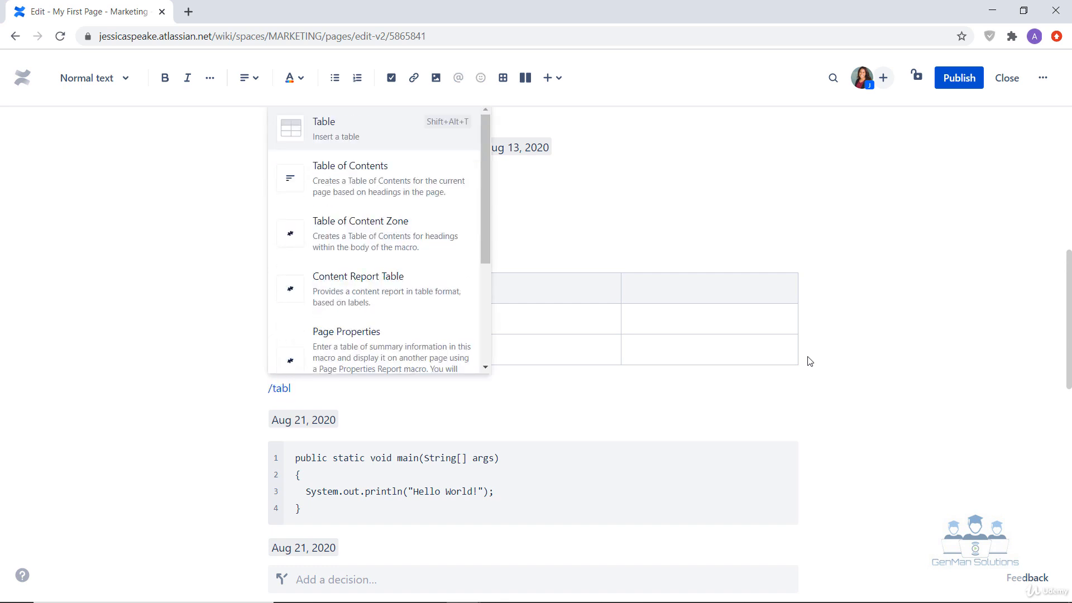
key("Return")
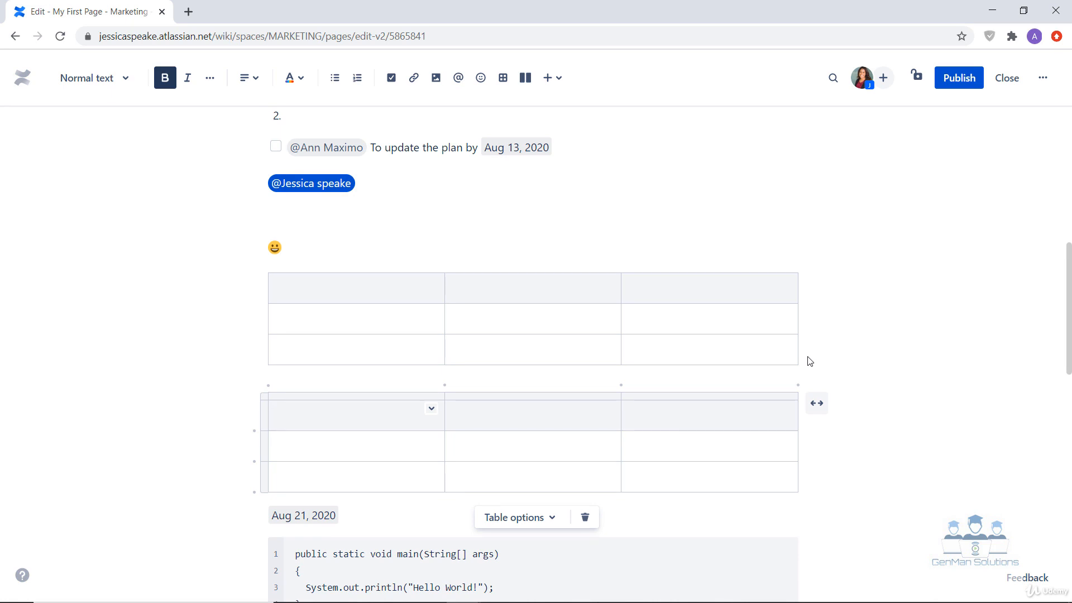
Step: Turn on the header column and the numbered column for the new lower table
left_click(545, 527)
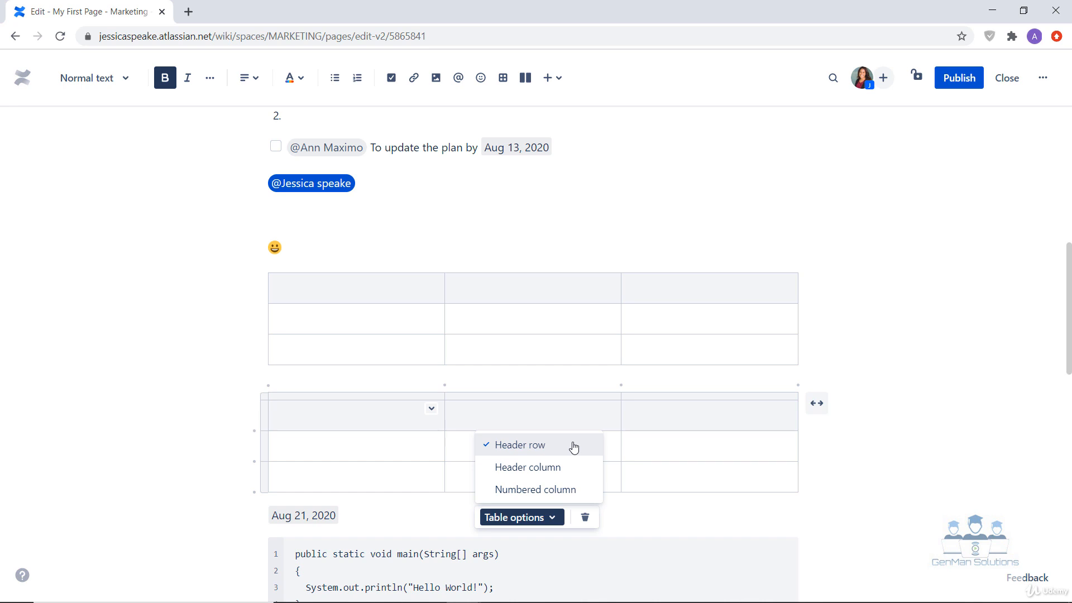
left_click(551, 471)
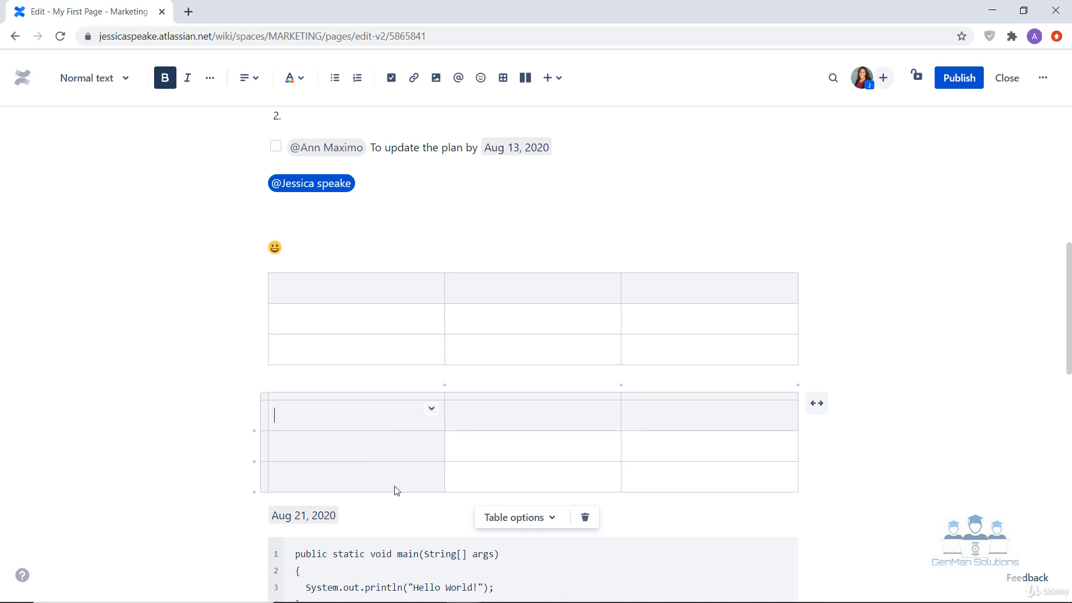
left_click(509, 520)
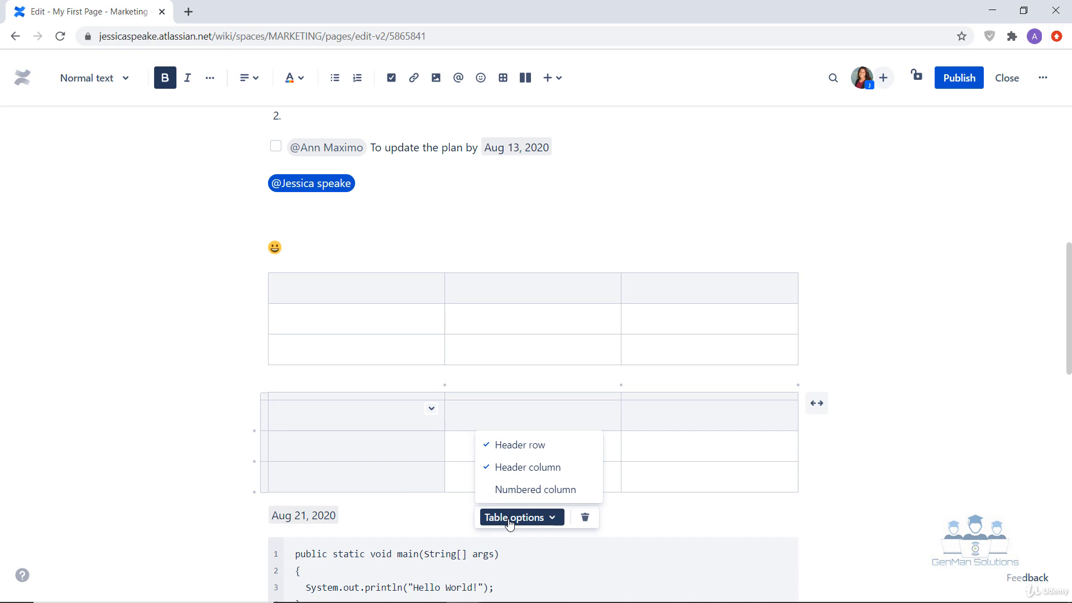
left_click(512, 496)
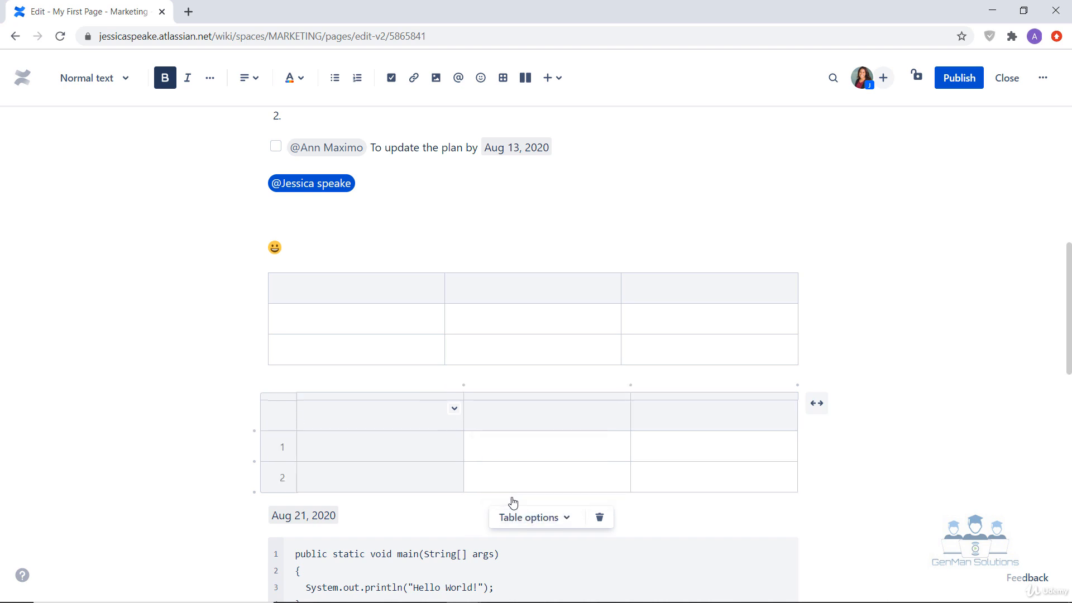
Step: Add two rows to the lower table, one at the end and one below row 1, plus a column after the last one
left_click(377, 451)
mouse_move(251, 494)
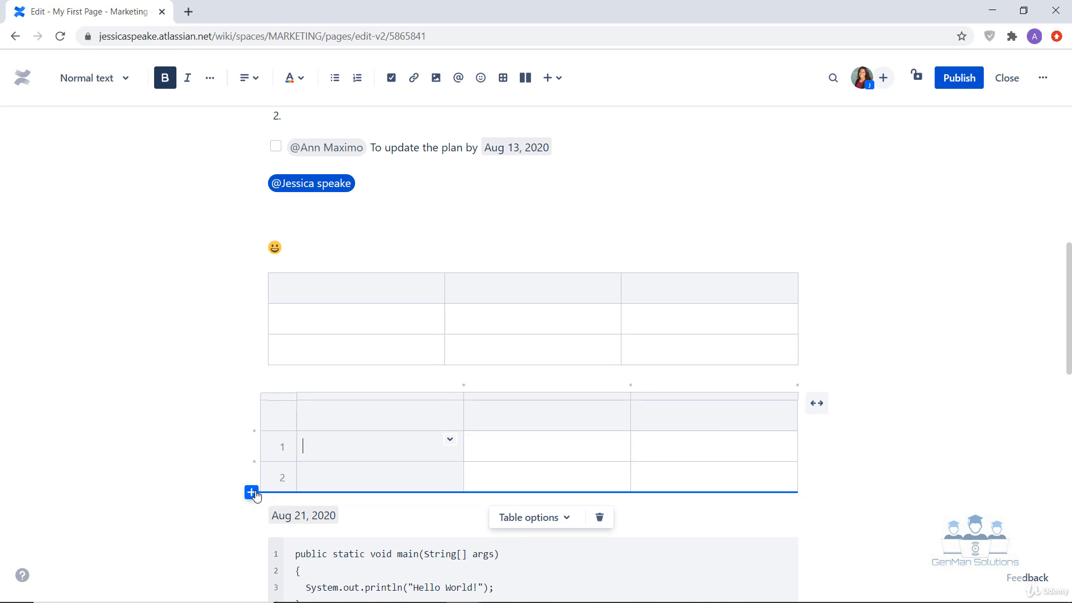
left_click(252, 493)
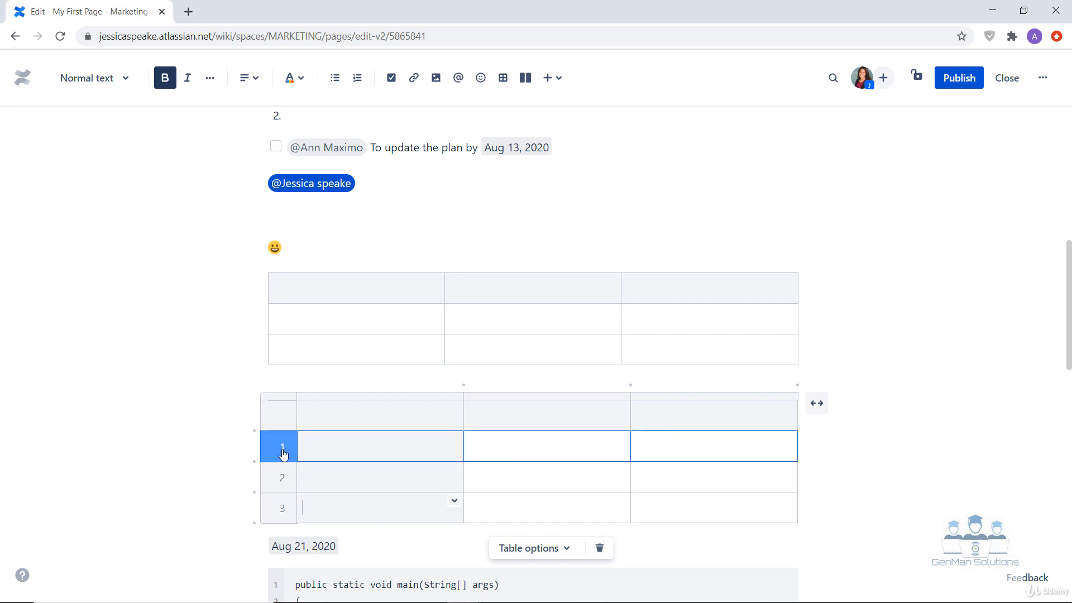
mouse_move(255, 473)
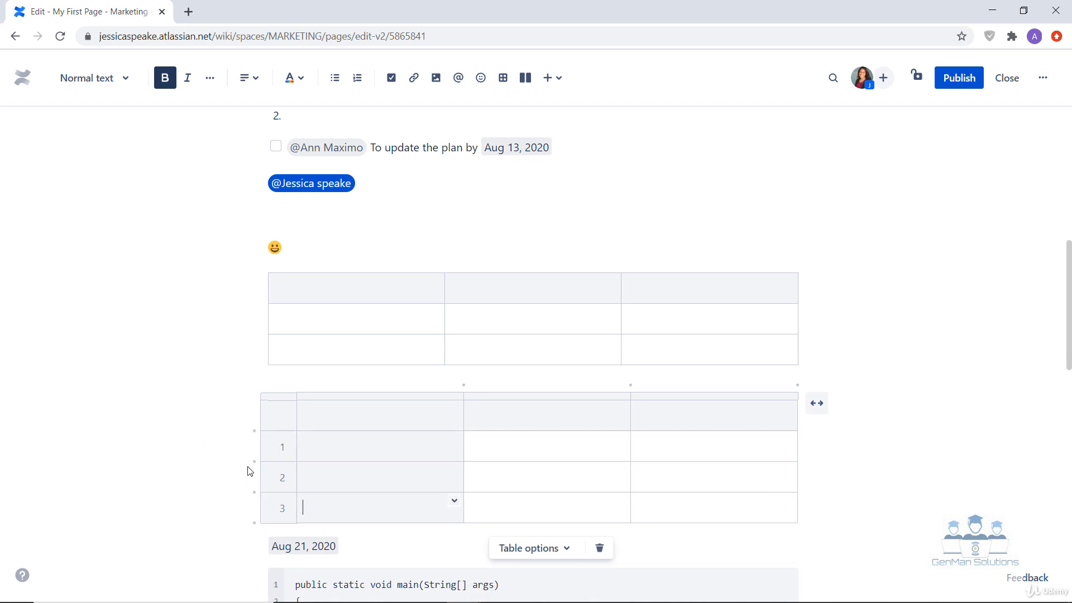
left_click(252, 461)
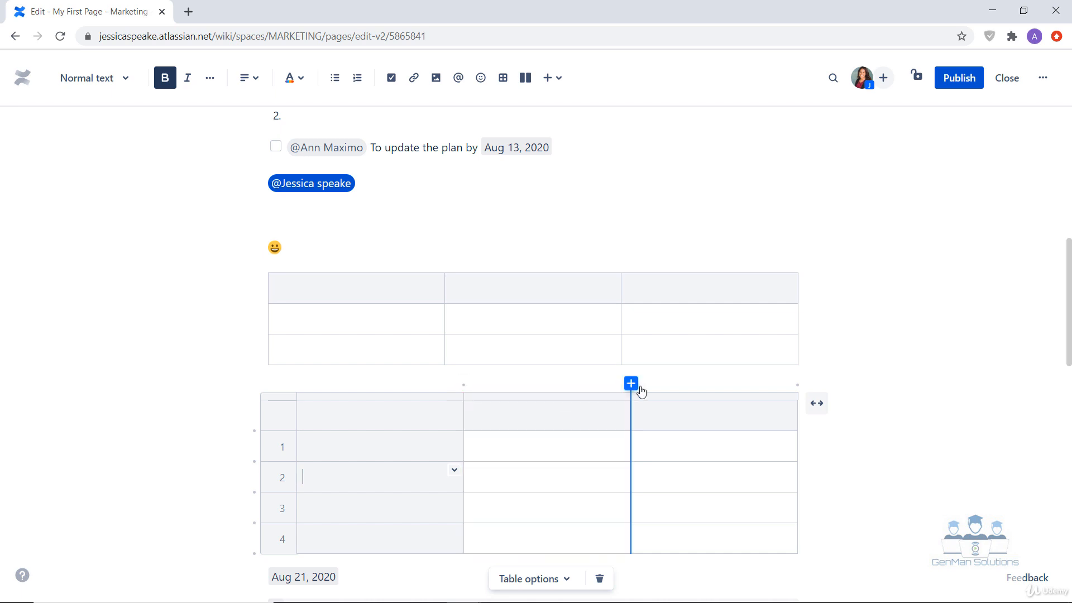
left_click(797, 384)
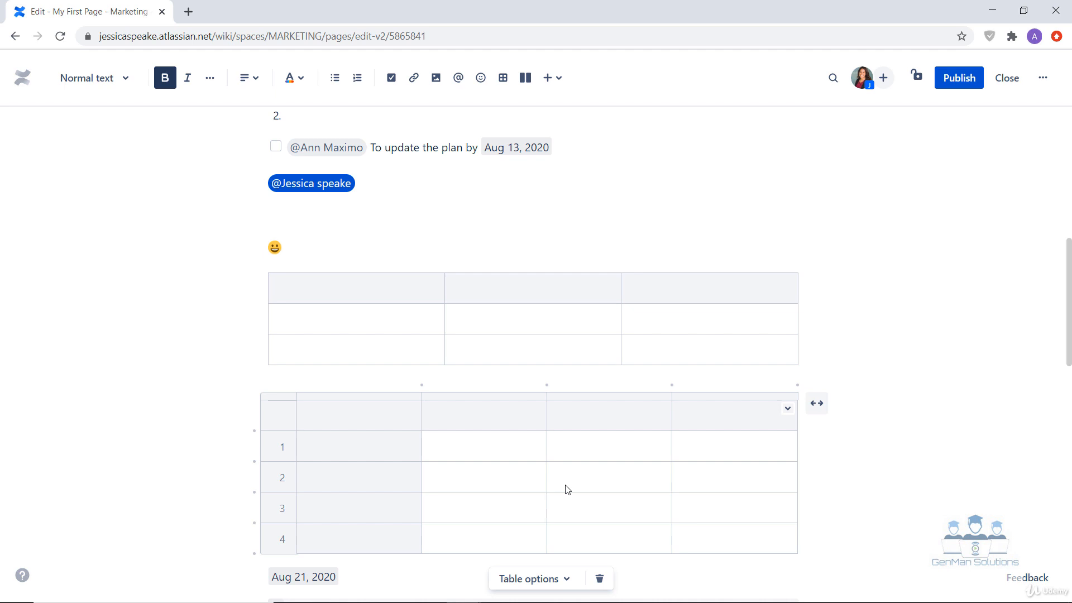
Step: Delete row 1 and the column just after the header column from the lower table
left_click(282, 450)
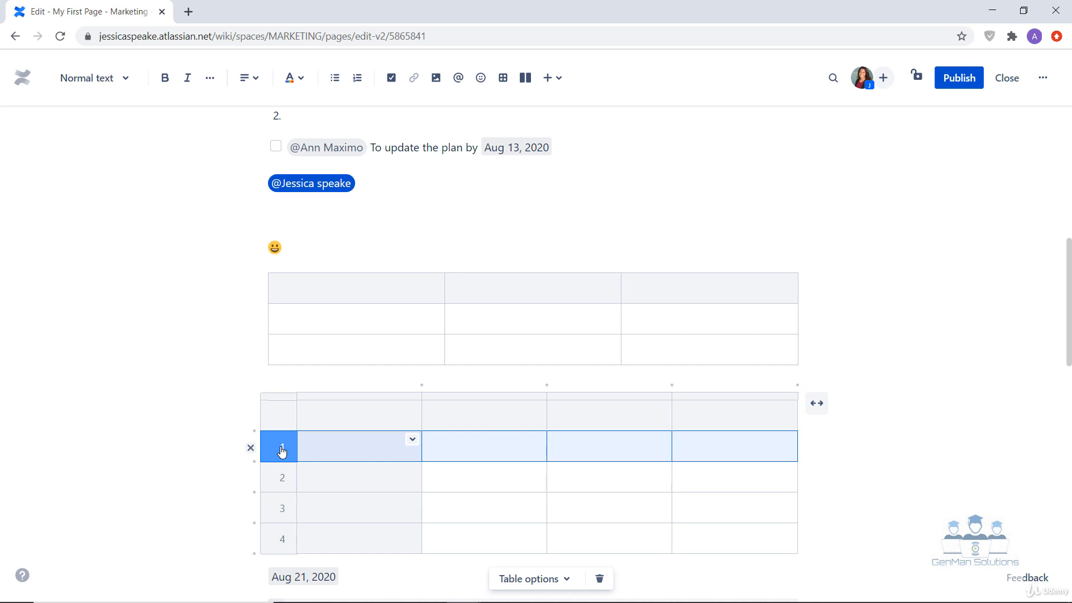
left_click(250, 448)
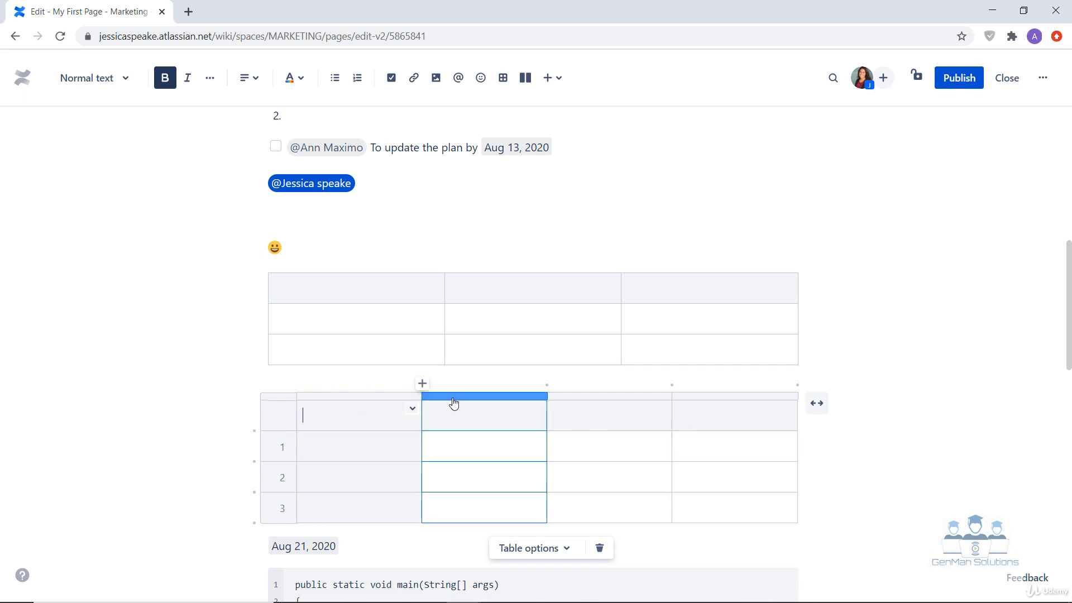
left_click(490, 398)
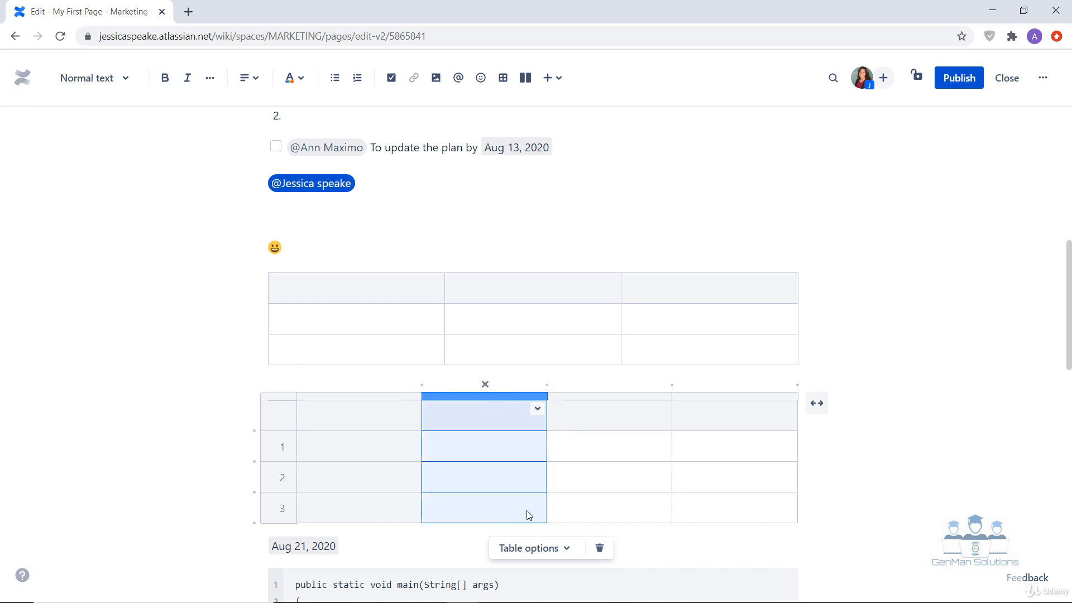
left_click(485, 385)
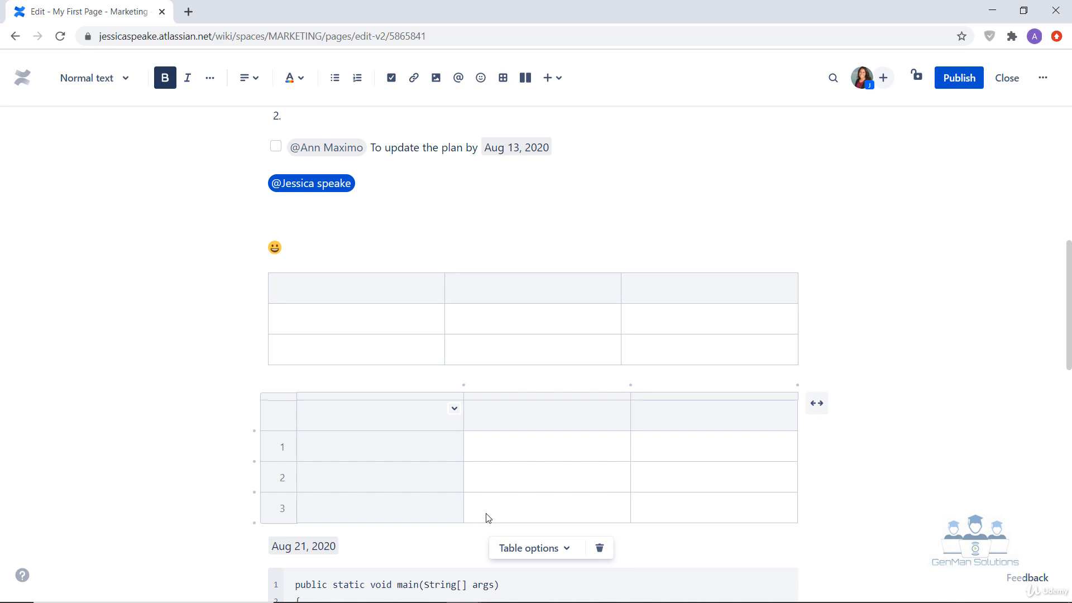
Step: Use the cell options to insert a column after the lower table's second content column and a row below row 1
left_click(505, 452)
left_click(622, 443)
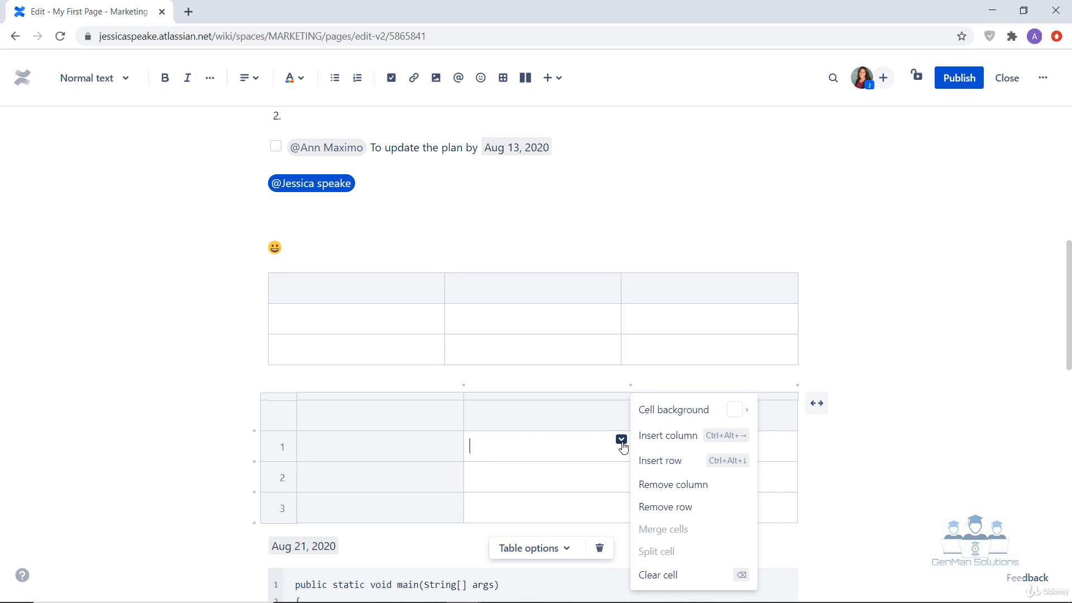
mouse_move(687, 410)
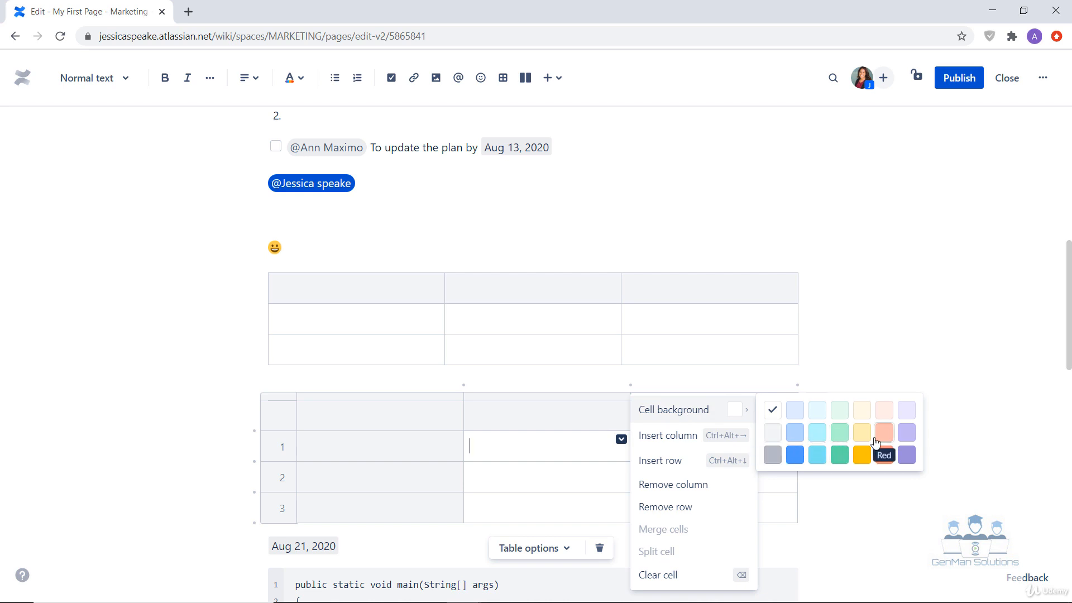
left_click(674, 441)
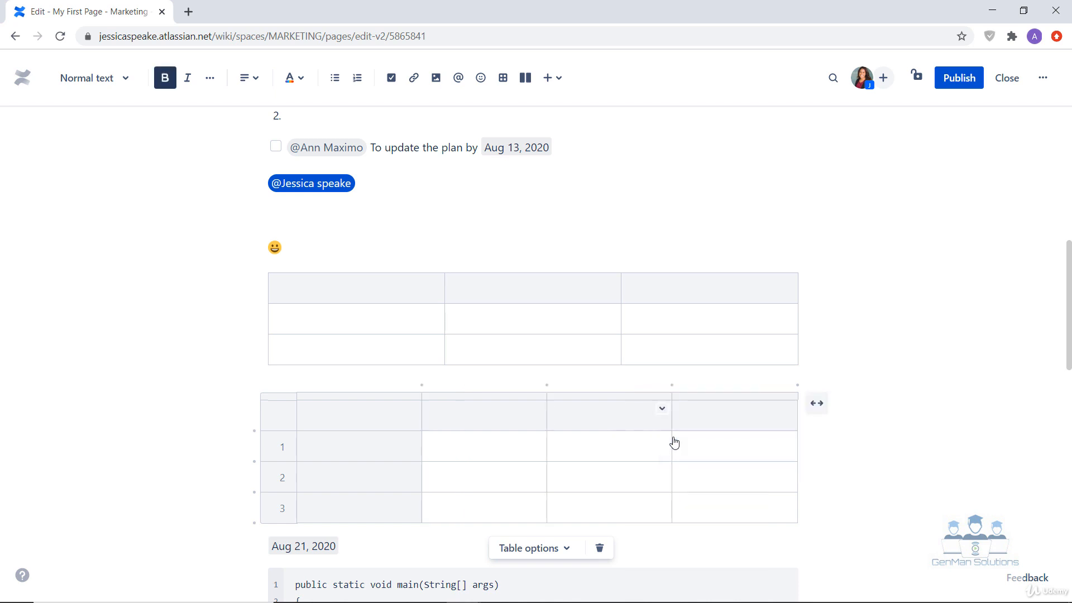
left_click(605, 455)
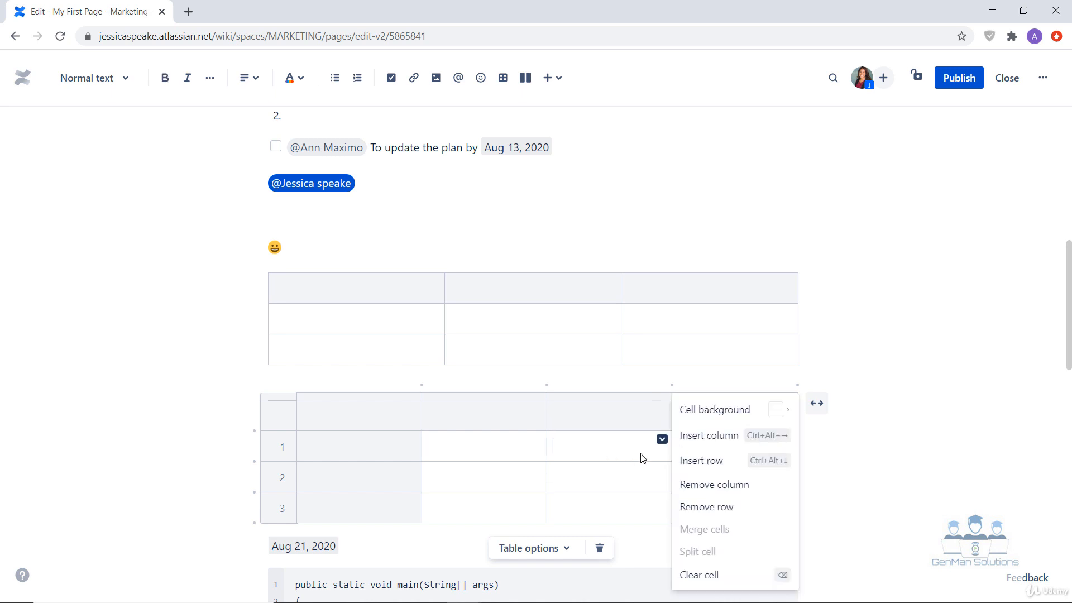
left_click(698, 468)
Step: Use the cell options to remove the lower table's third content column and row 2
left_click(614, 476)
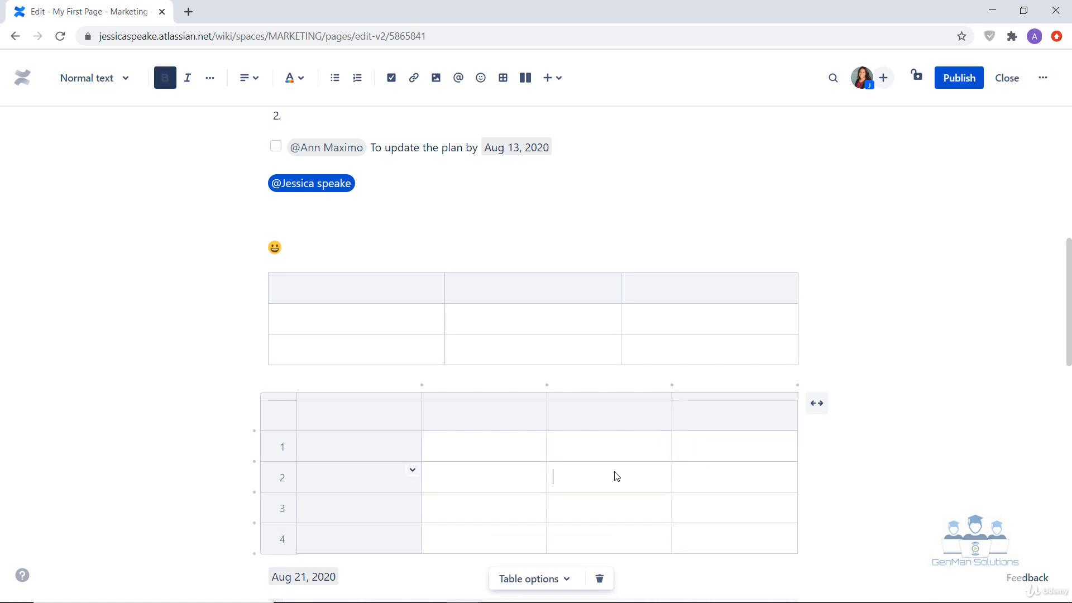
left_click(662, 470)
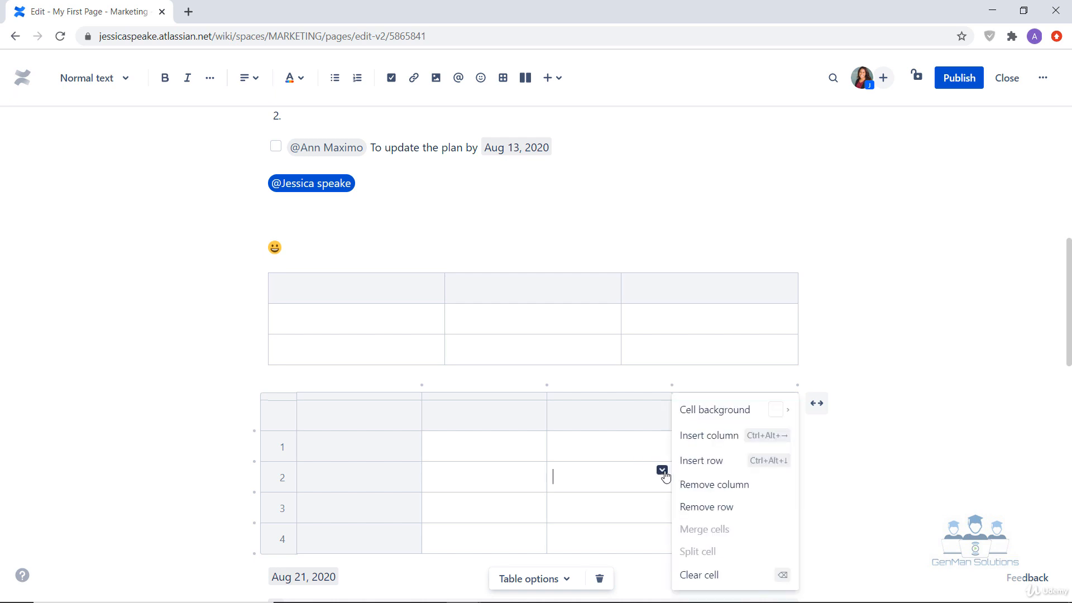
left_click(726, 485)
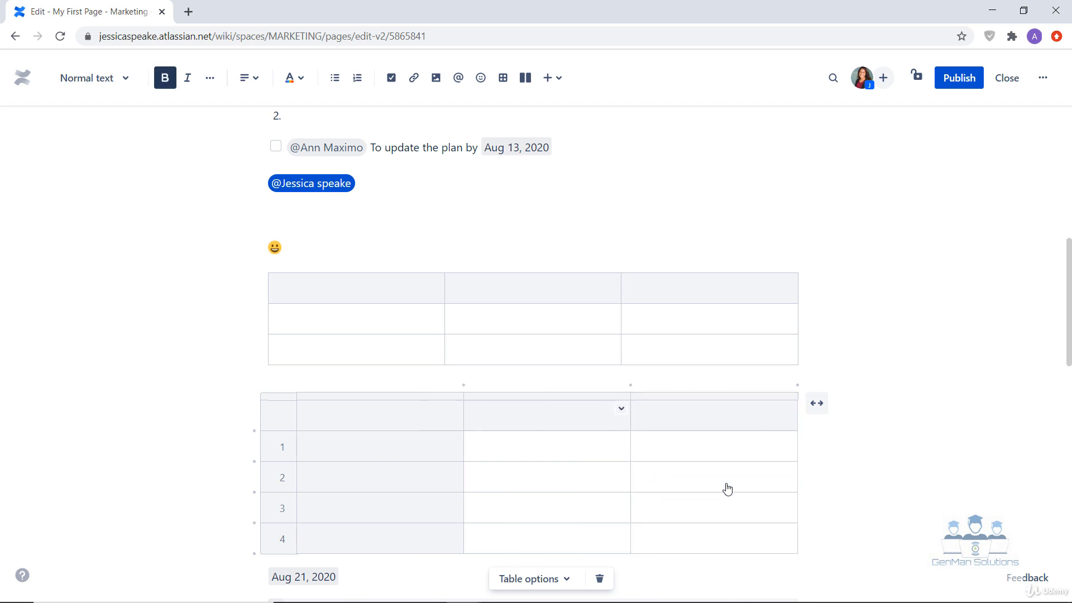
left_click(546, 483)
left_click(621, 470)
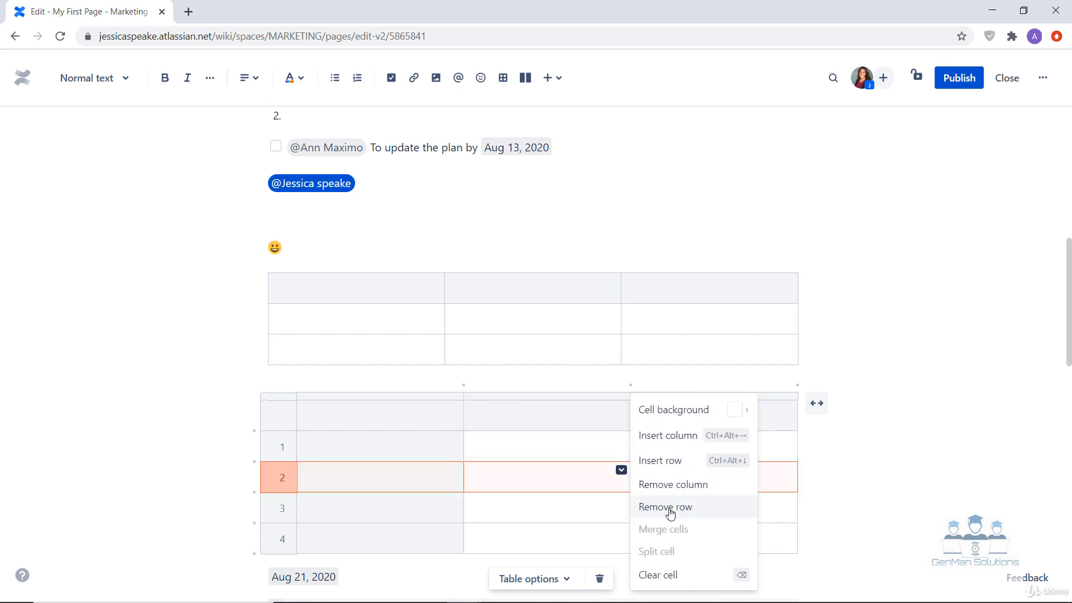
left_click(670, 509)
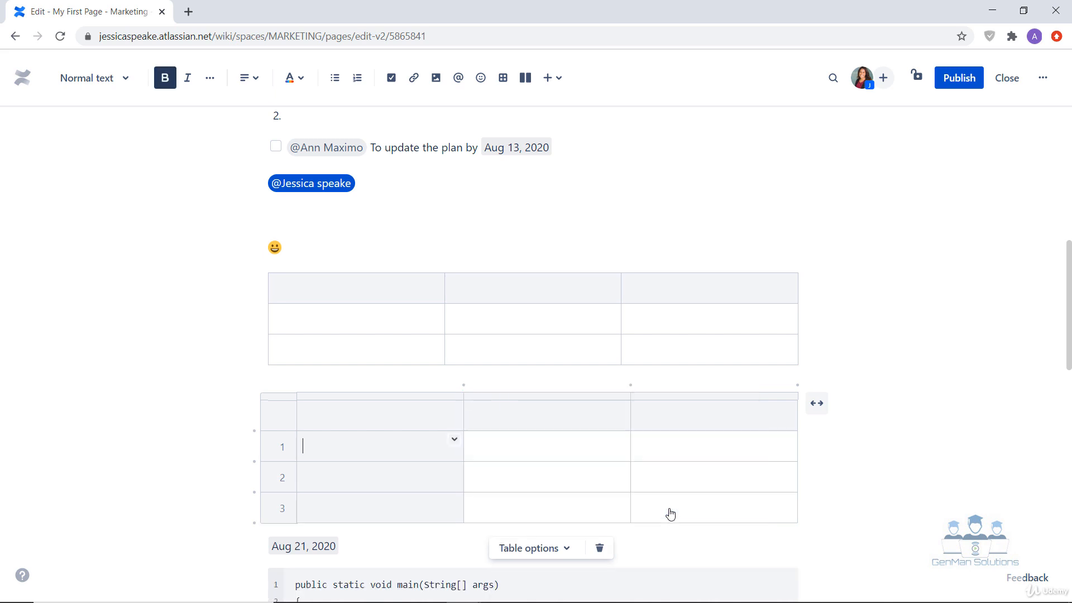
Step: Enter "Cell 1" in the second content column of row 1 and clear that cell through its cell options
left_click(619, 446)
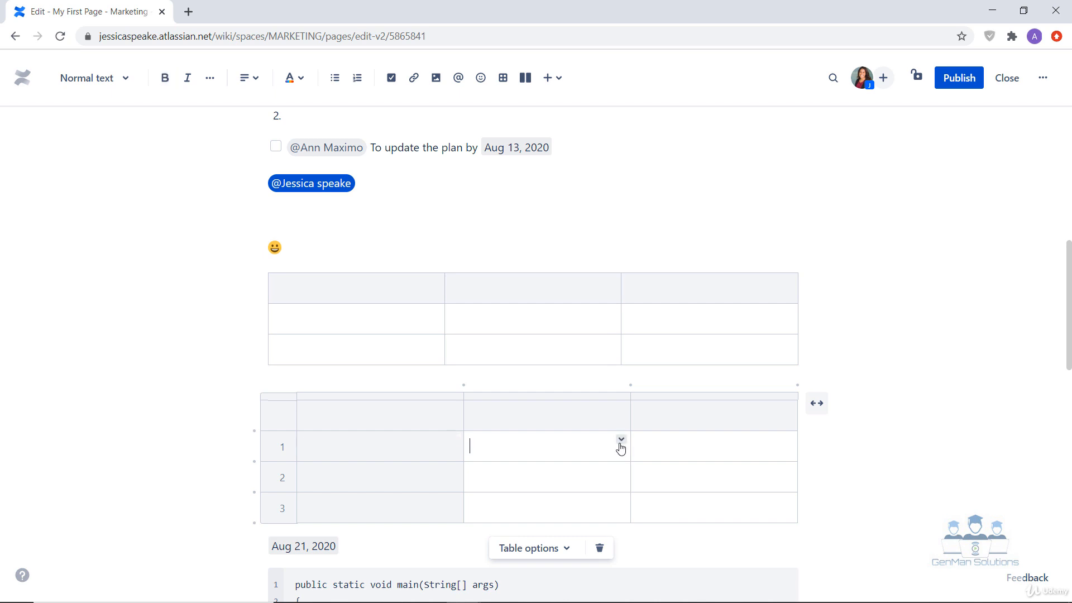
type("Cell 1")
left_click(620, 439)
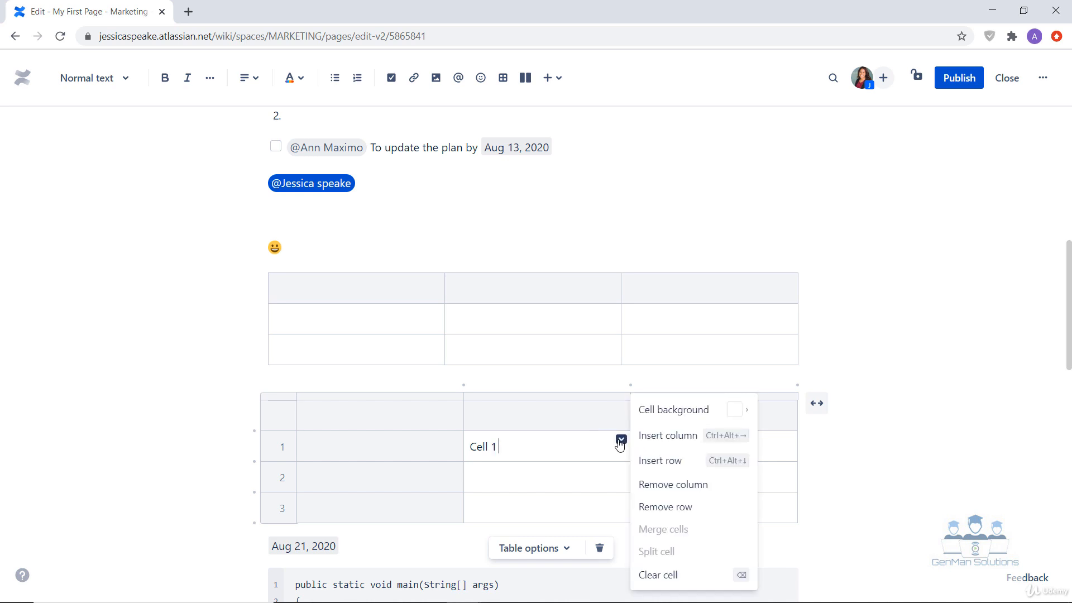
left_click(685, 581)
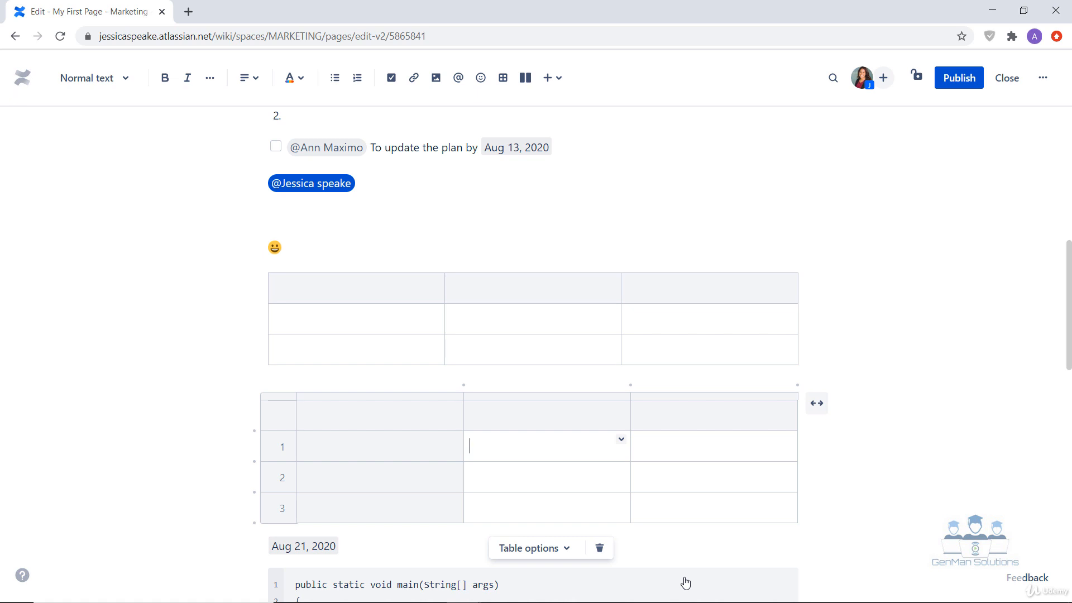
Step: Merge the three header row cells of the lower table into one and split the merged cell back up
left_click(574, 443)
left_click_drag(414, 415, 679, 406)
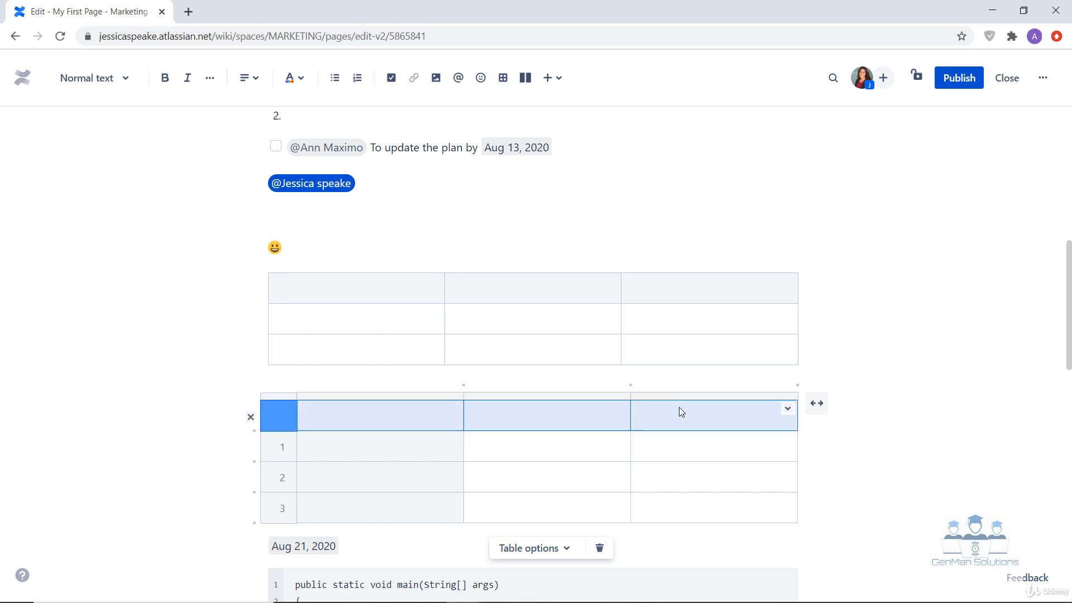
left_click(788, 408)
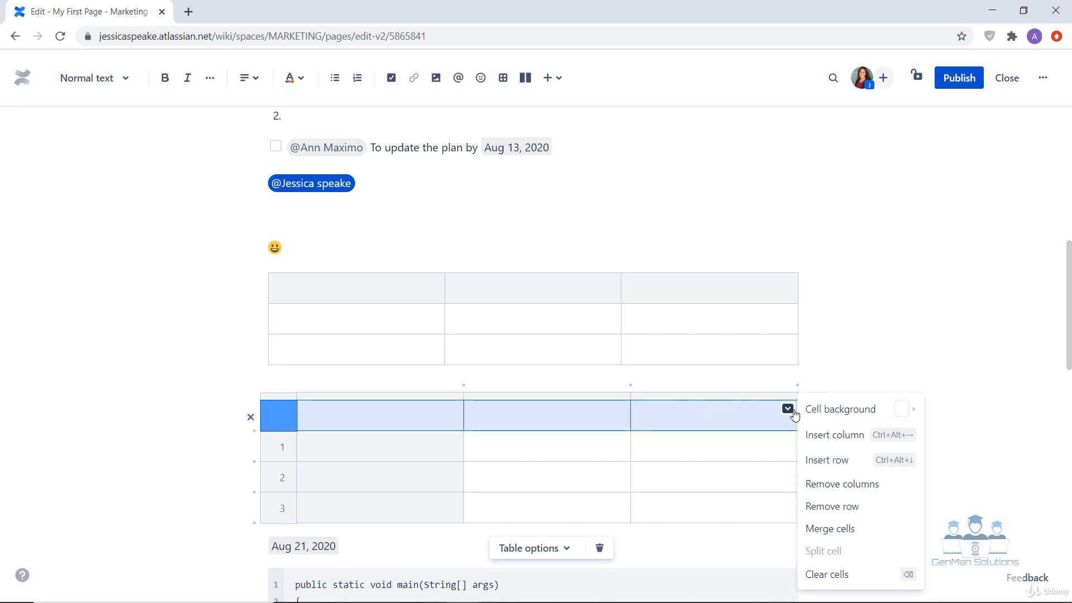
left_click(841, 540)
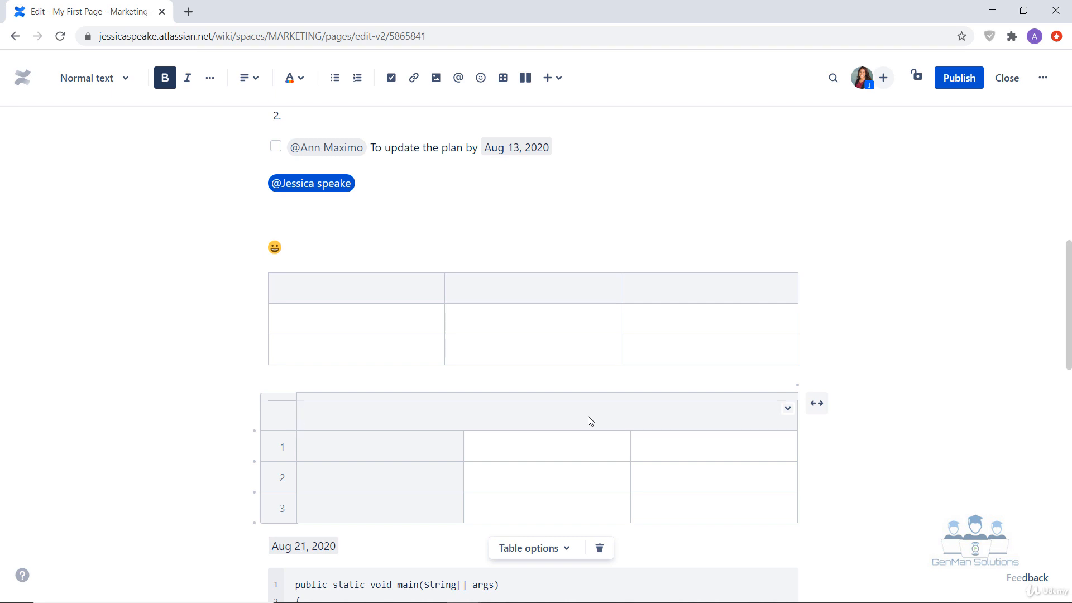
left_click(787, 410)
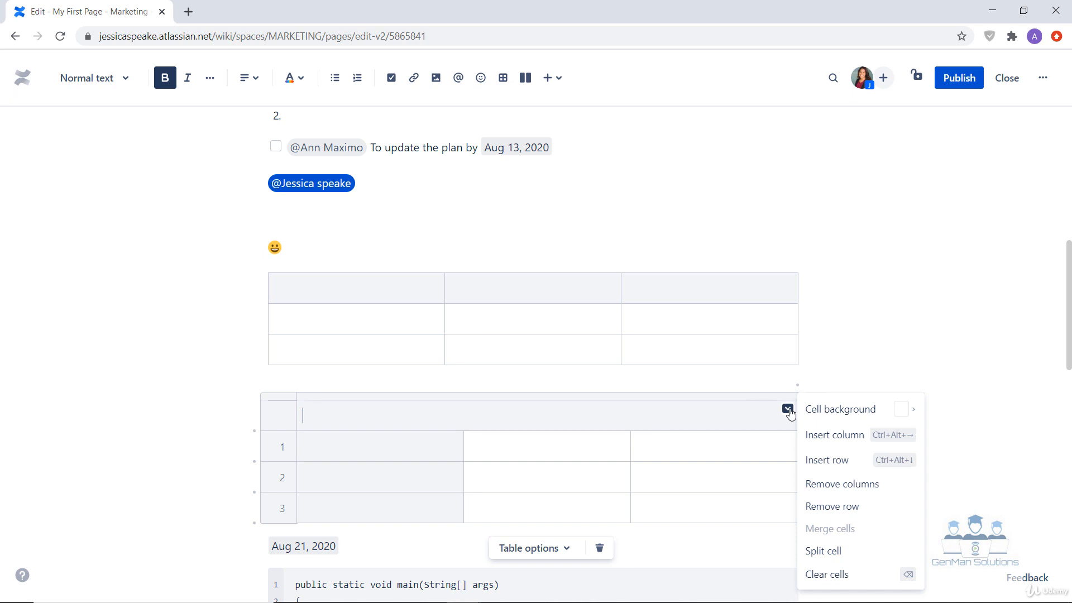
left_click(833, 552)
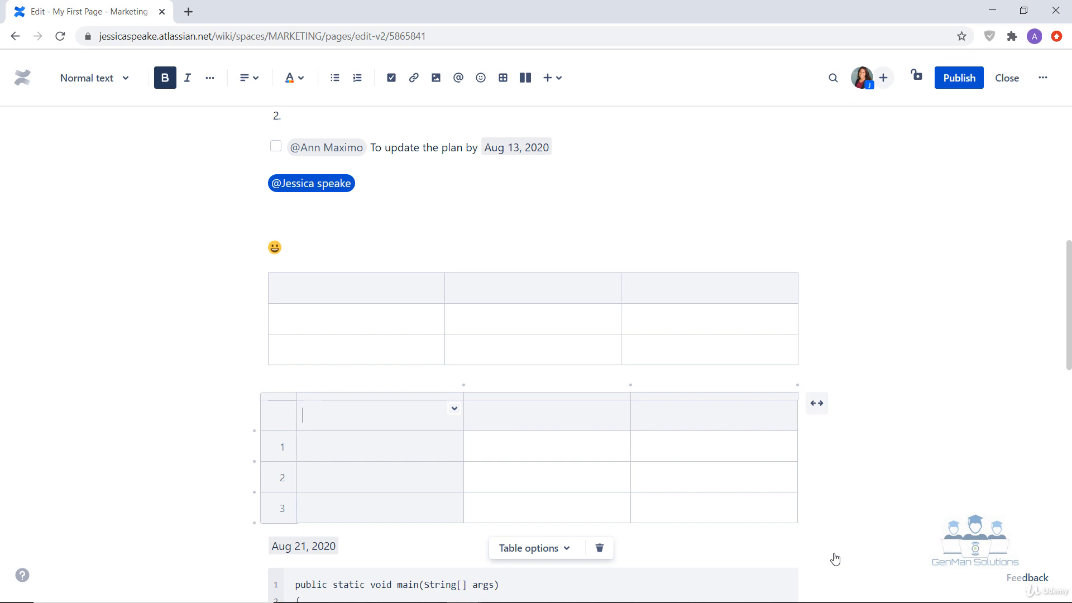
Step: Expand the lower table to wide and full width, and return it to the centered width
scroll(835, 558, "down", 1)
left_click(376, 395)
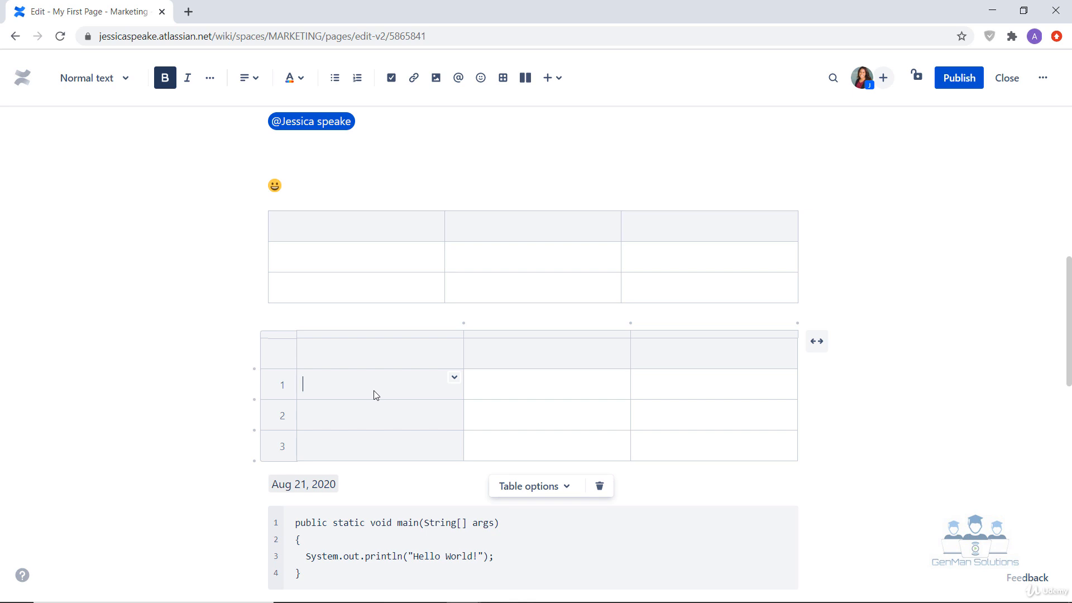
left_click(718, 391)
left_click(816, 342)
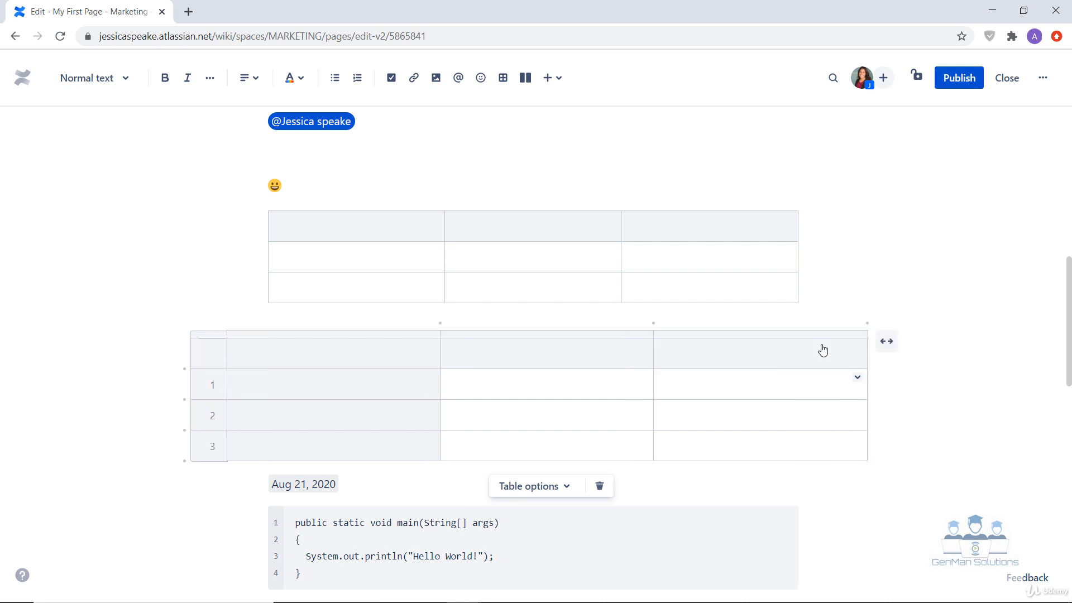
left_click(886, 342)
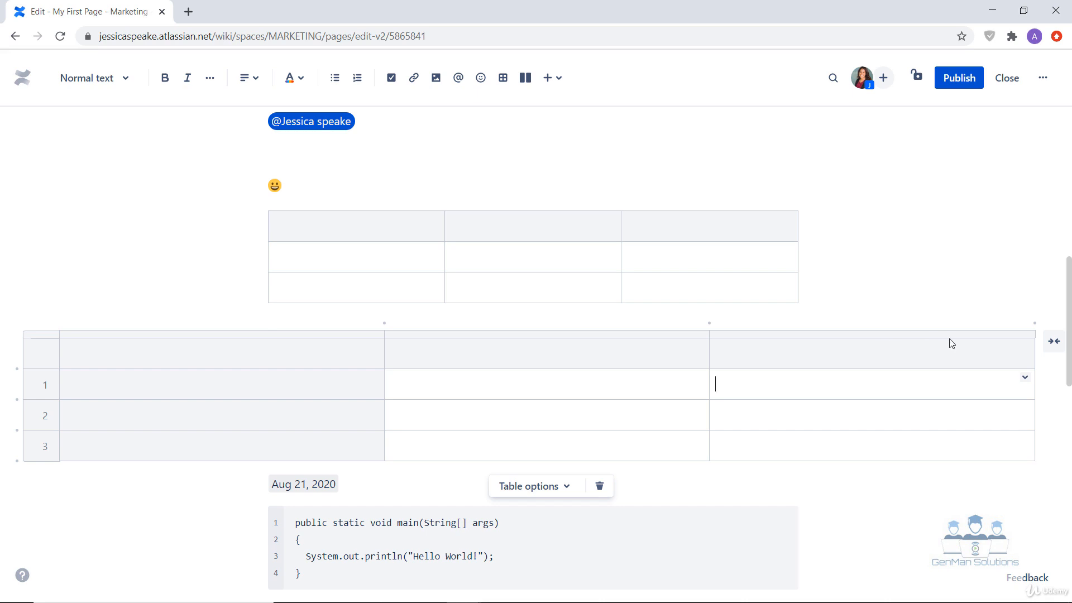
left_click(1056, 347)
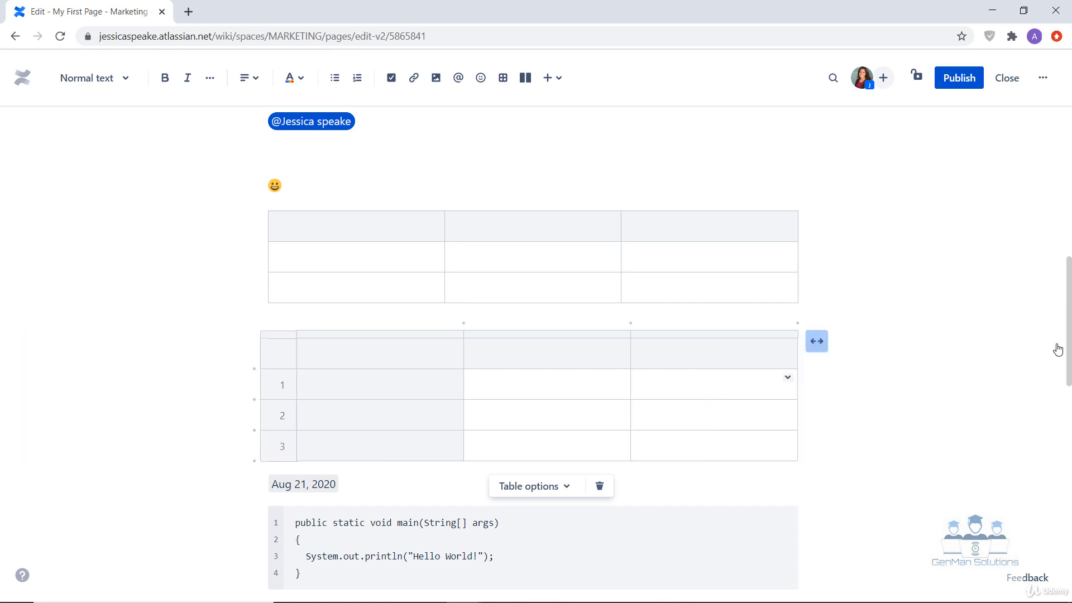
Step: Widen the lower table's header column by moving its border to about the middle of the adjacent column
left_click(424, 383)
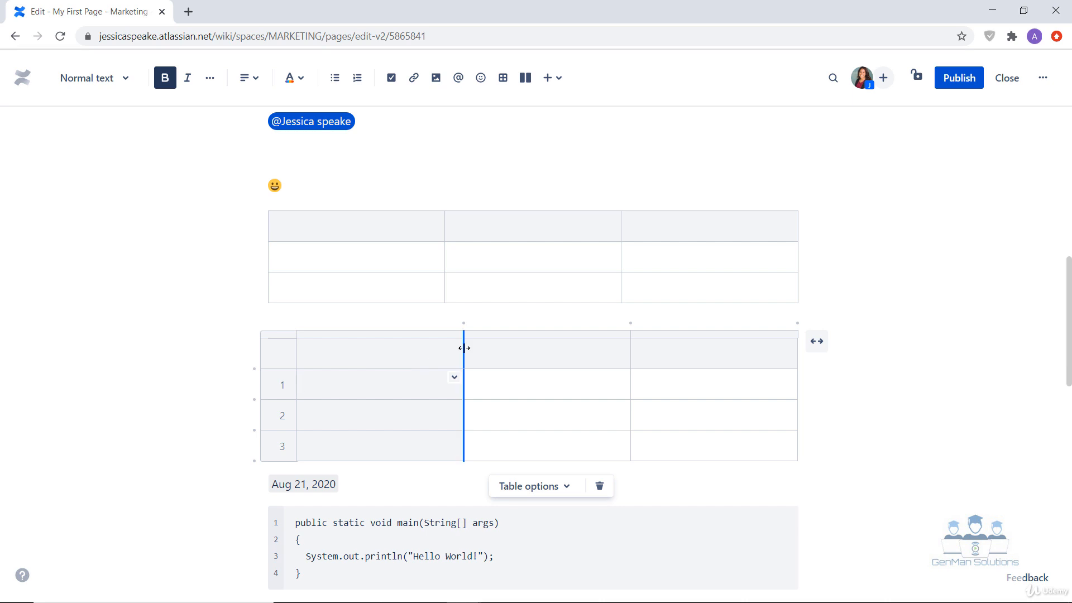
left_click_drag(464, 348, 543, 353)
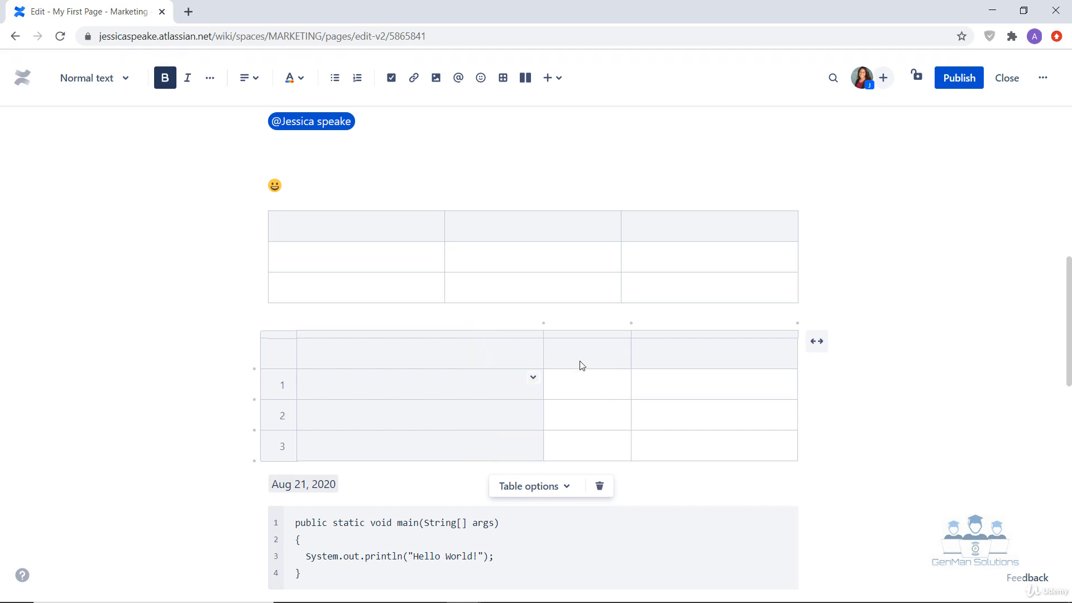